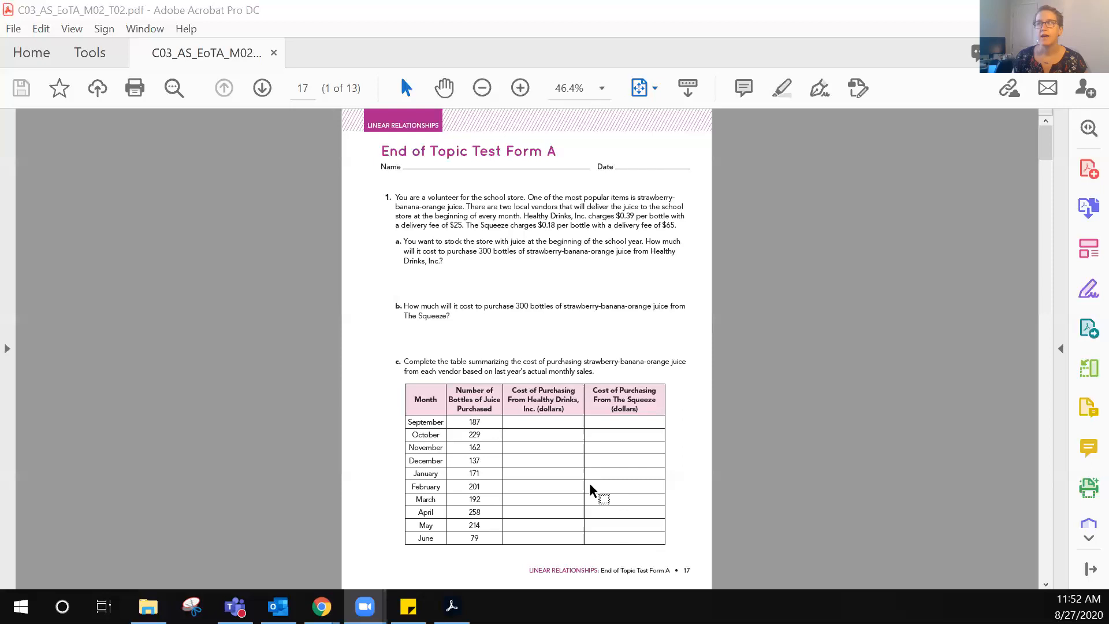
# Step: Export all pages of the End of Topic Test PDF as PNG images to the Desktop, keeping the file name C03_AS_EoTA_M02_T02
pyautogui.scroll(-2, 594, 489)
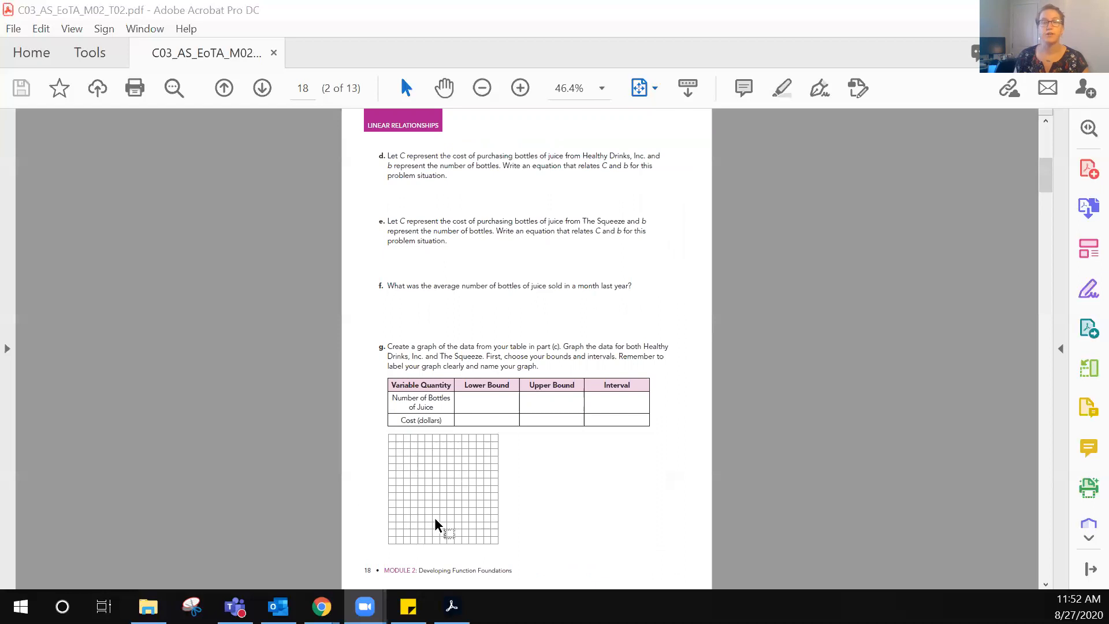
pyautogui.scroll(1, 437, 524)
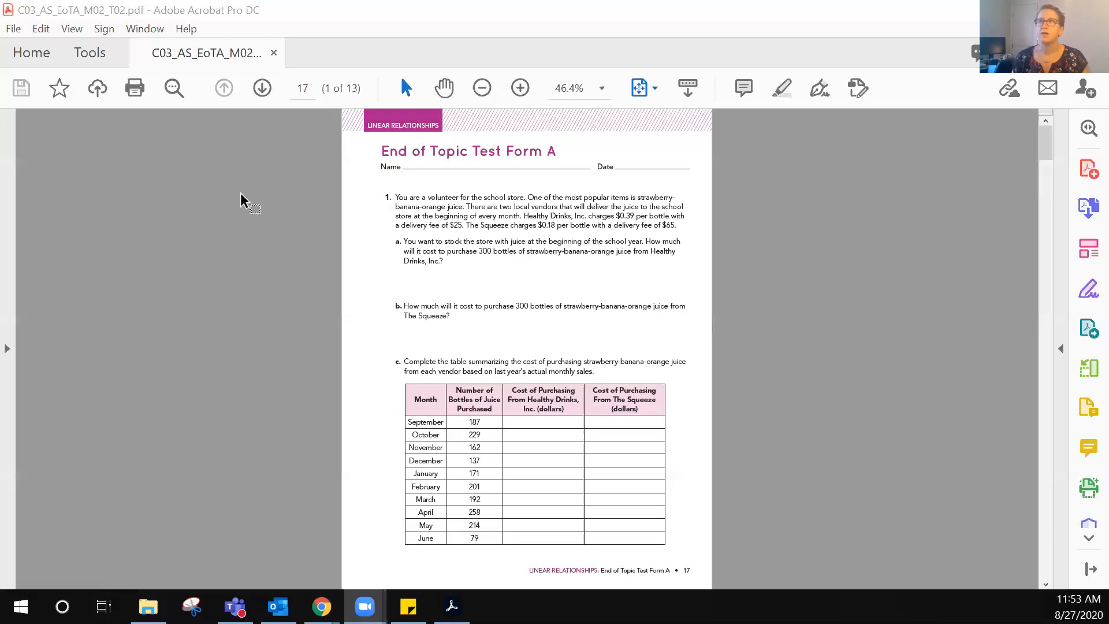
pyautogui.click(279, 9)
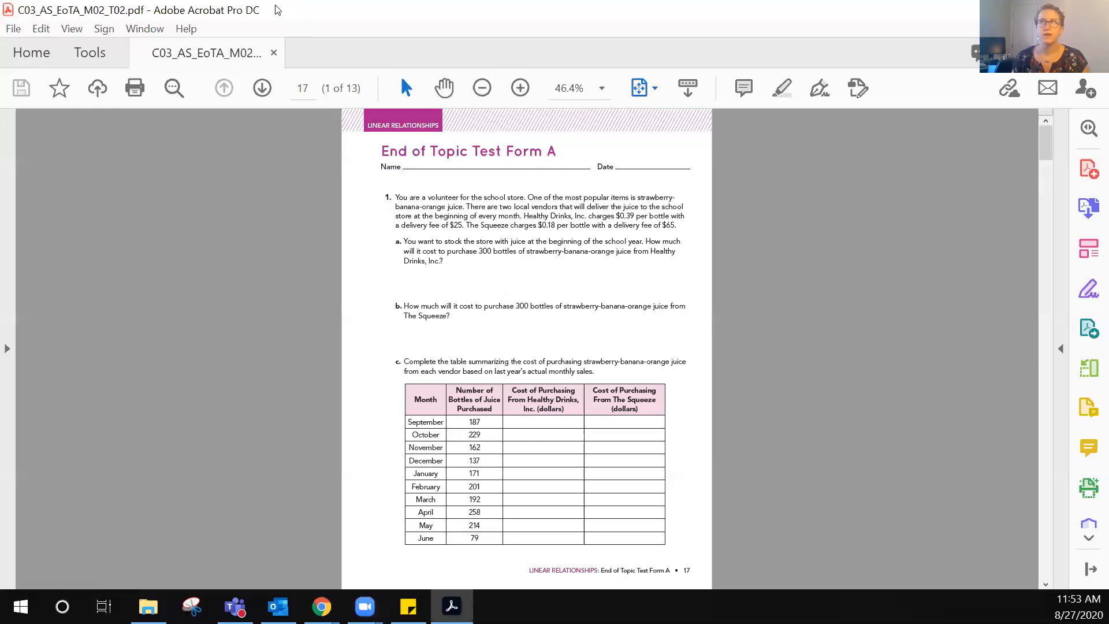
pyautogui.click(13, 29)
pyautogui.click(12, 29)
pyautogui.click(13, 29)
pyautogui.moveTo(97, 314)
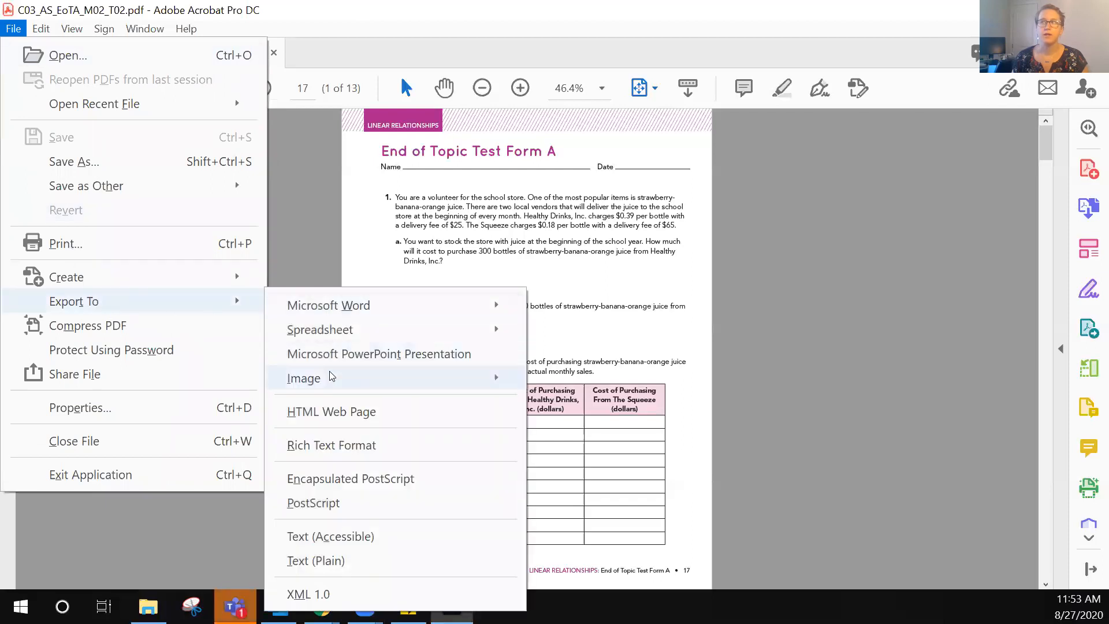
pyautogui.moveTo(332, 377)
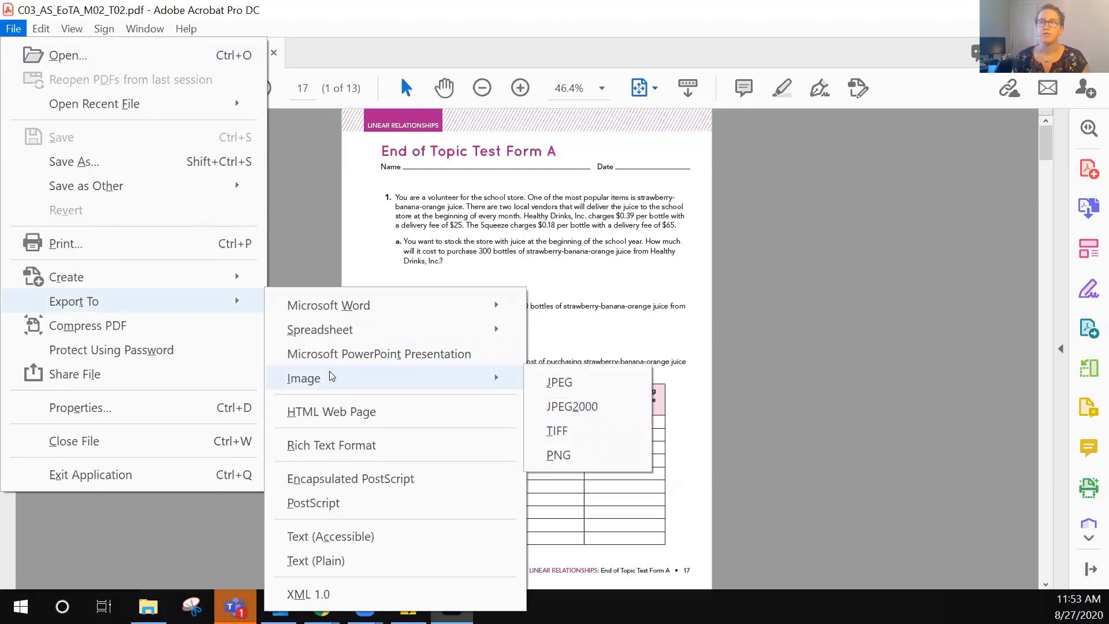
pyautogui.click(565, 458)
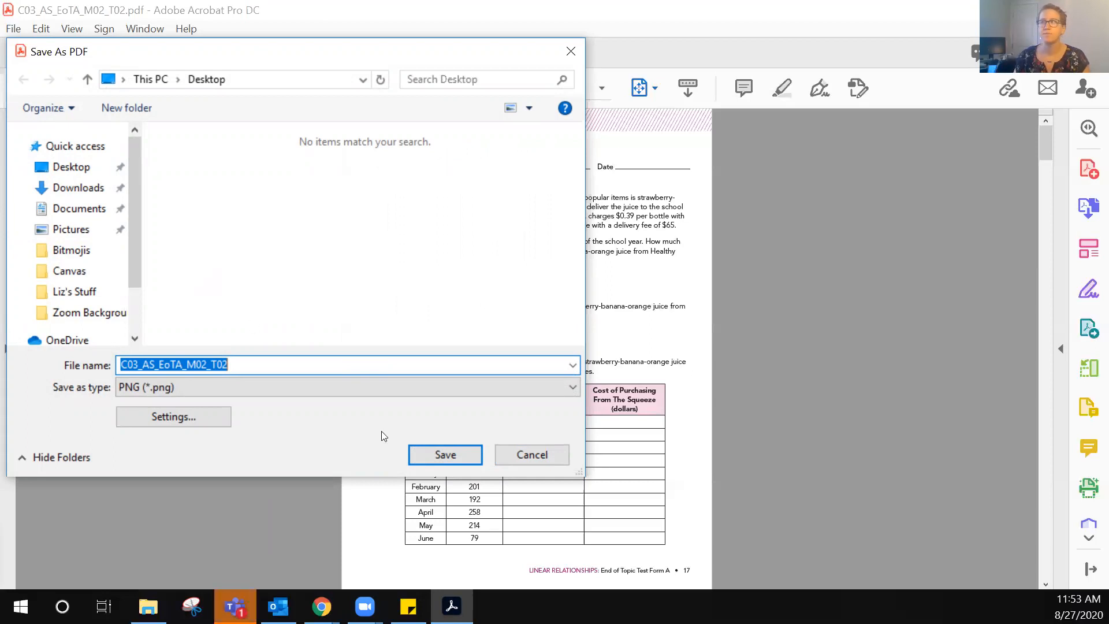
pyautogui.click(433, 458)
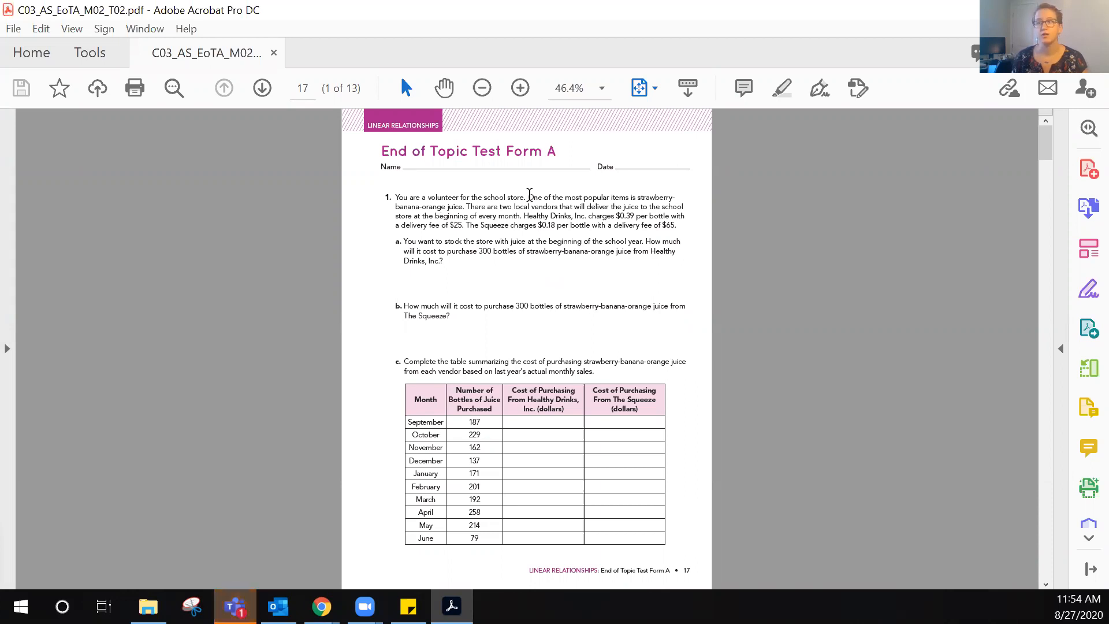
# Step: Switch to the untitled Google Slides presentation, dismiss the theme choices and apply the Blank layout to the first slide
pyautogui.moveTo(321, 605)
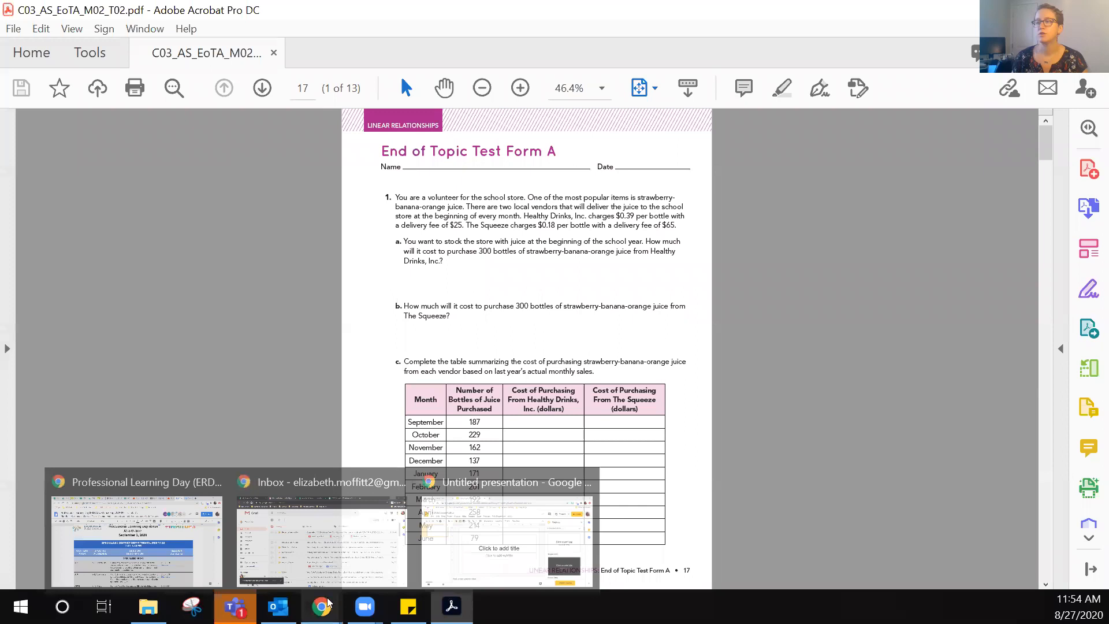
pyautogui.click(500, 534)
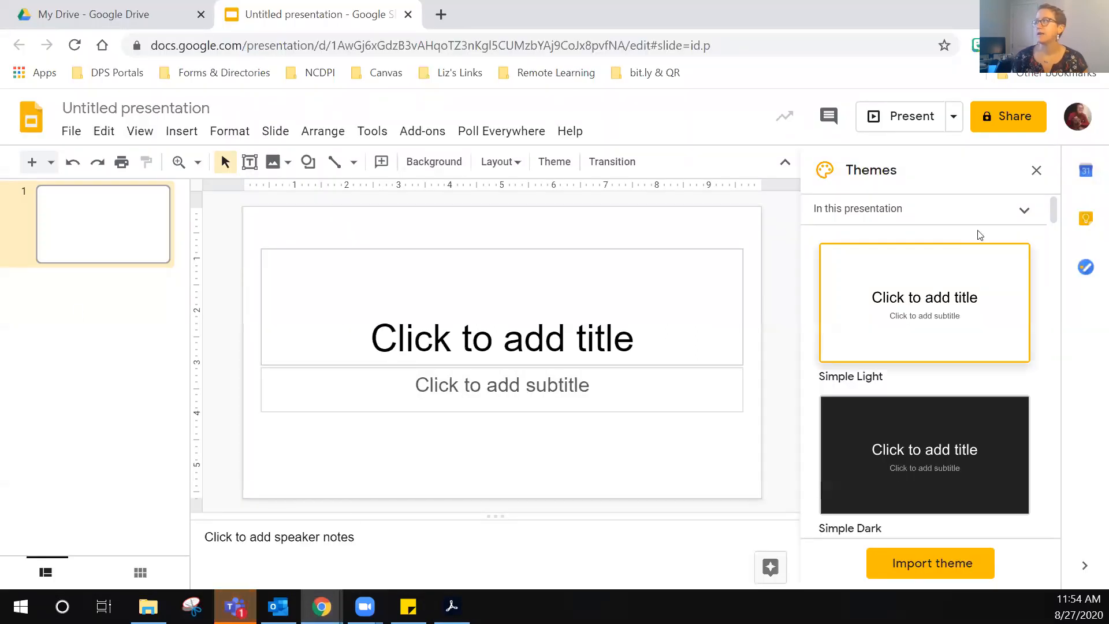
pyautogui.click(1035, 171)
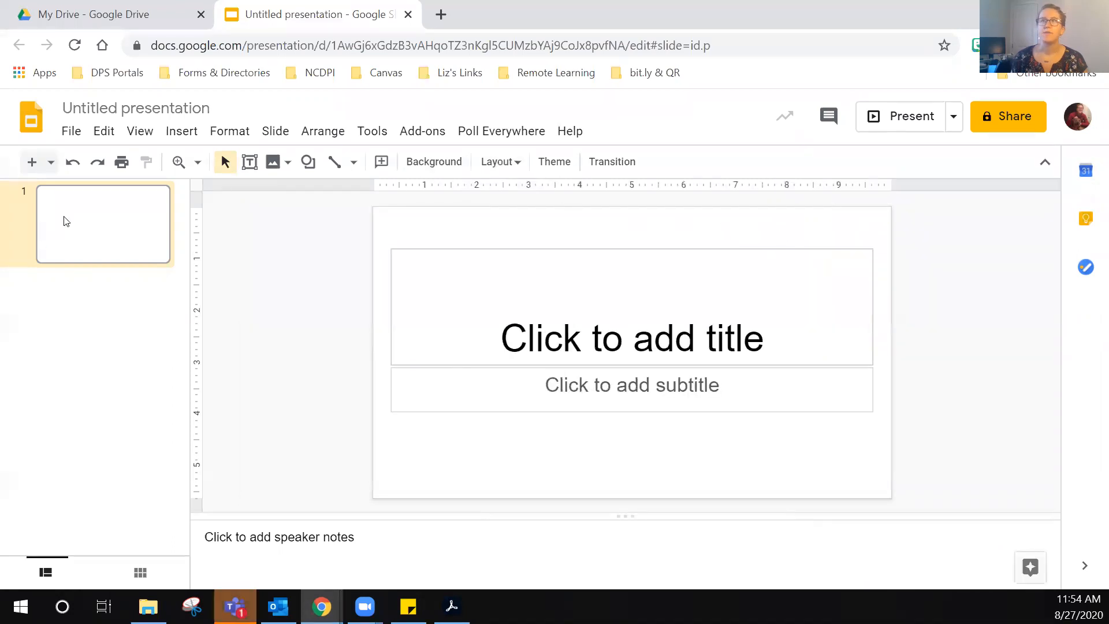
pyautogui.rightClick(94, 230)
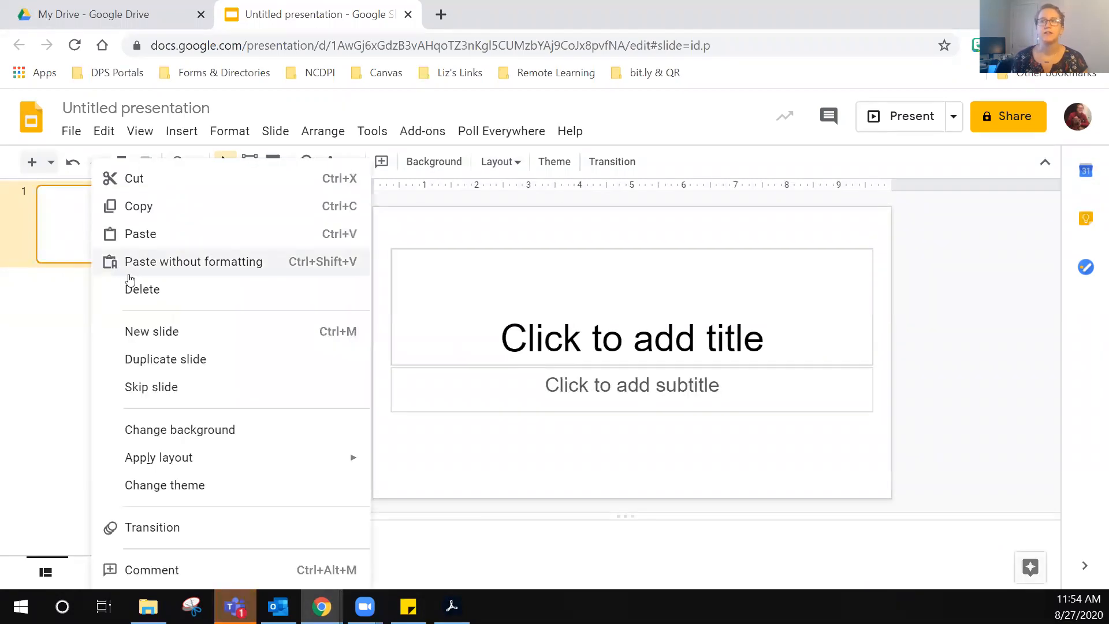
pyautogui.moveTo(183, 458)
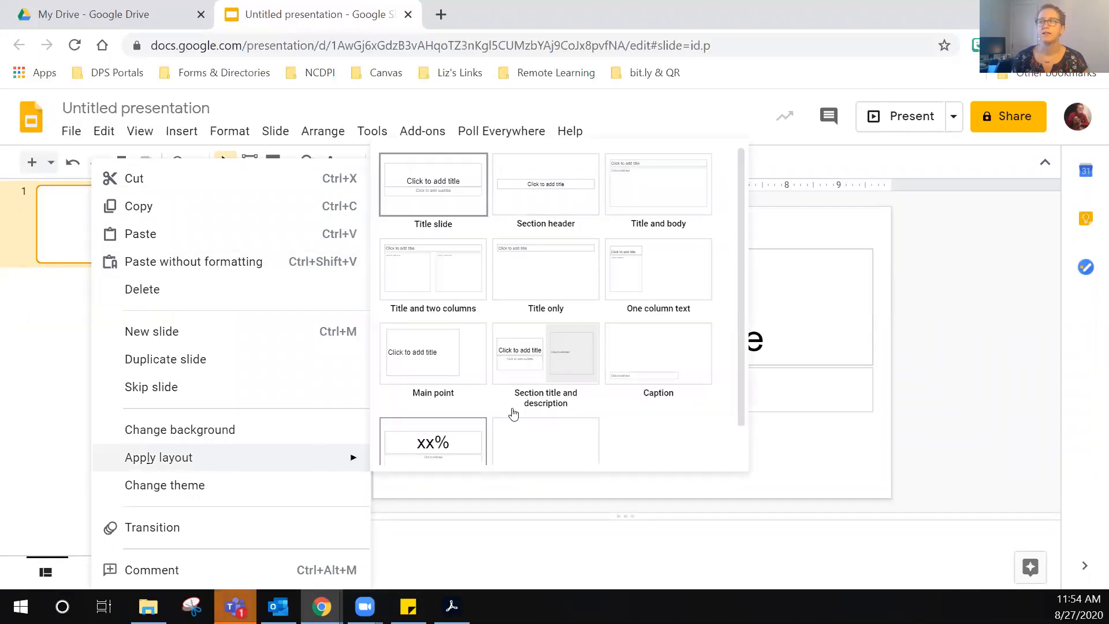
pyautogui.scroll(-1, 537, 404)
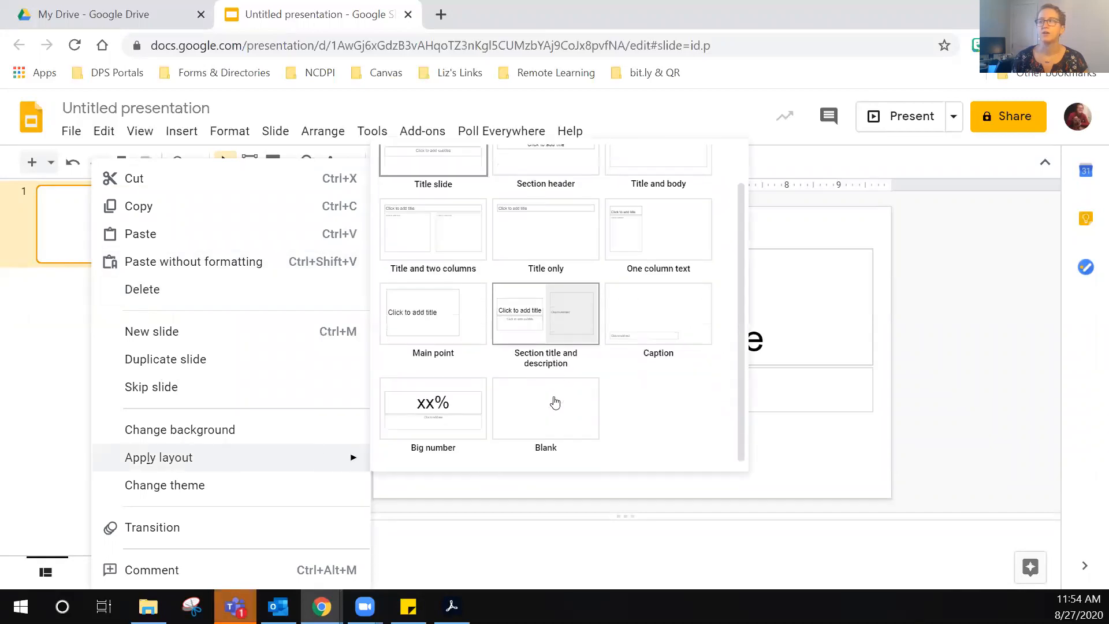
pyautogui.click(560, 429)
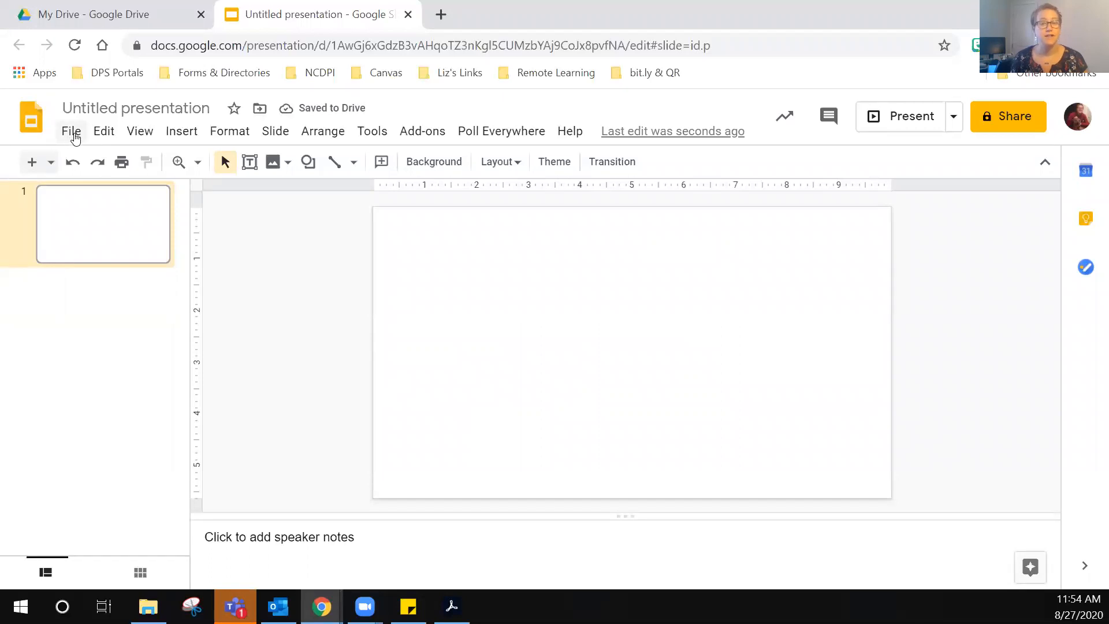
# Step: Set the presentation's page size to a custom 8.5 x 11 inches
pyautogui.click(71, 132)
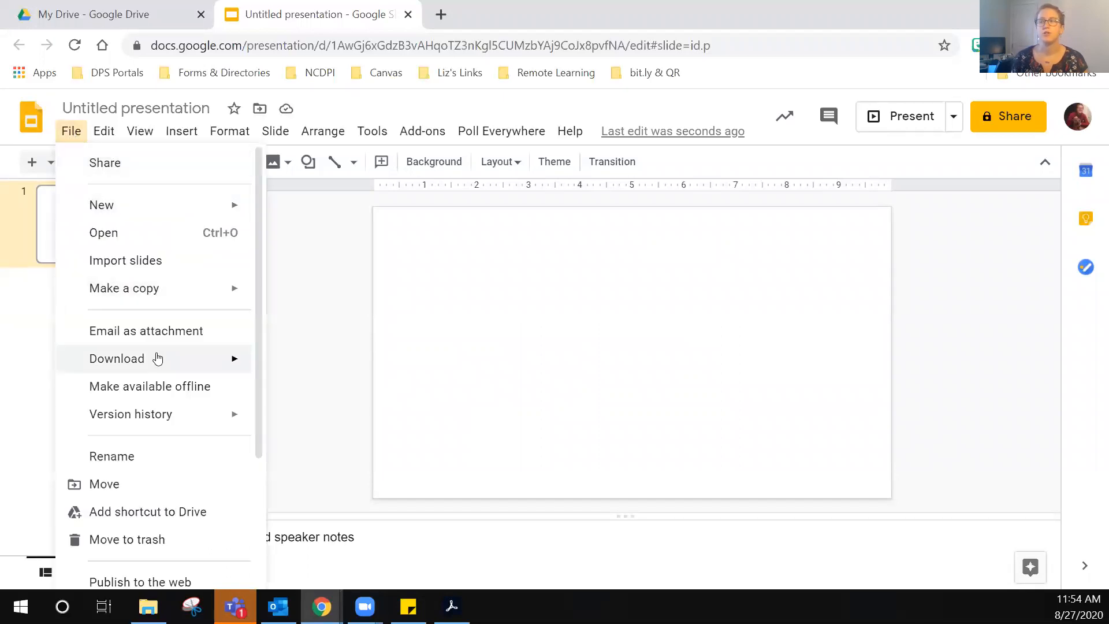
pyautogui.moveTo(157, 357)
pyautogui.scroll(-1, 159, 358)
pyautogui.scroll(-2, 157, 357)
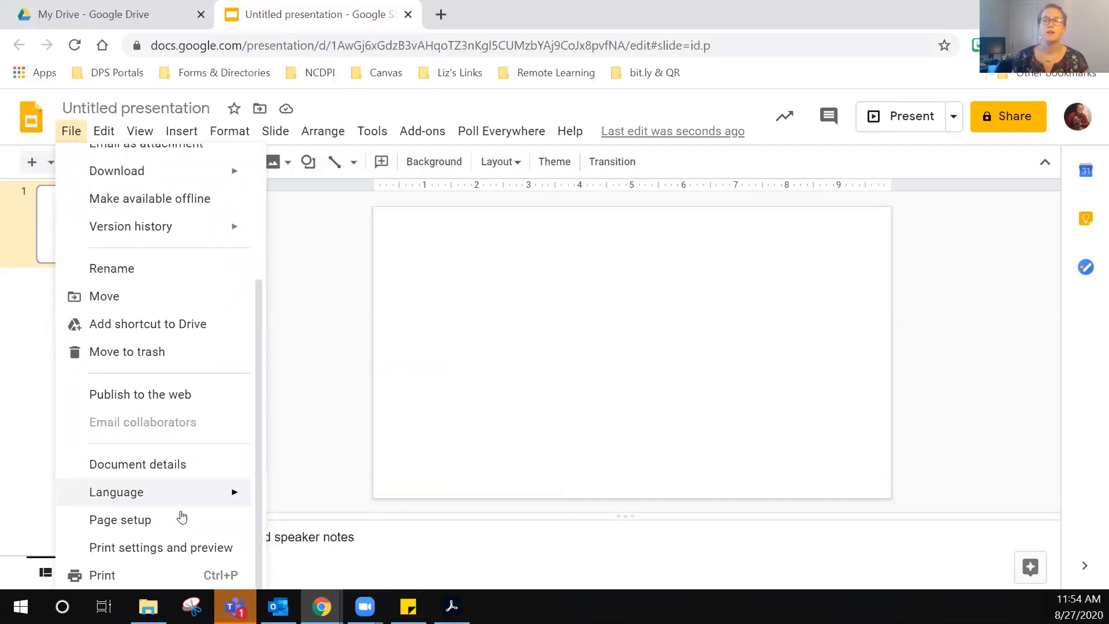
pyautogui.click(116, 521)
pyautogui.click(541, 320)
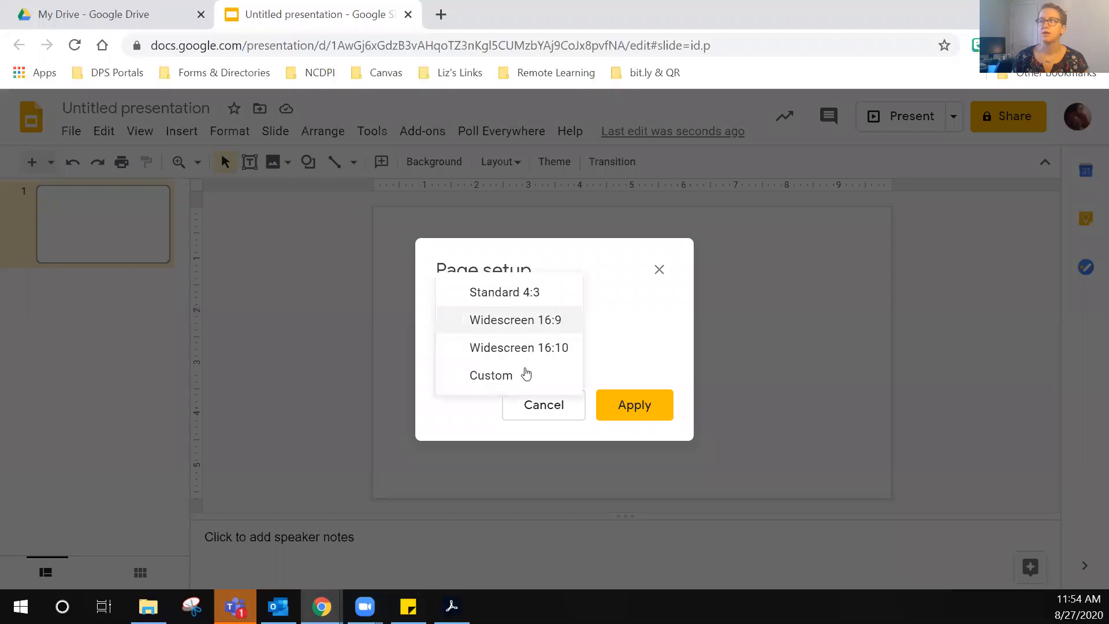
pyautogui.click(523, 377)
pyautogui.doubleClick(460, 373)
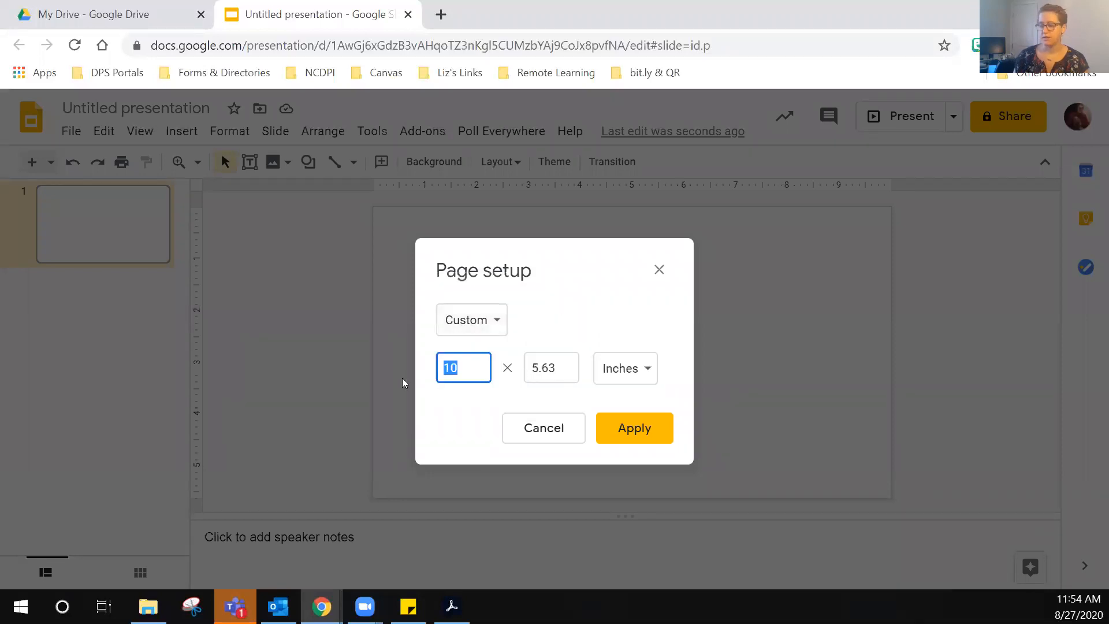
pyautogui.write('8.5')
pyautogui.press('Tab')
pyautogui.write('11')
pyautogui.click(634, 425)
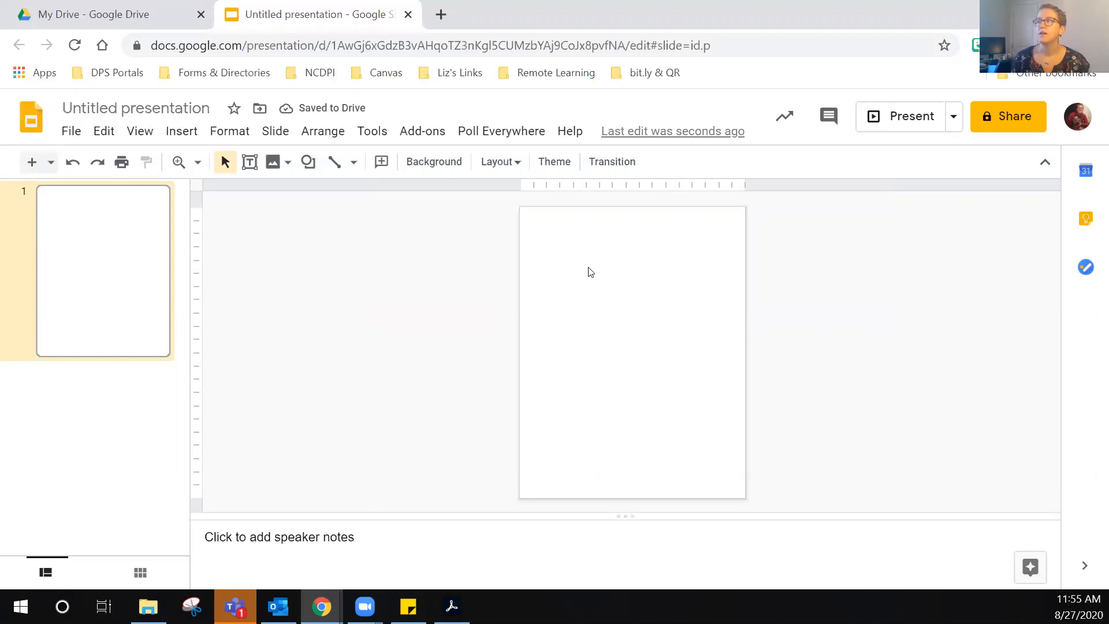
# Step: Set the first slide's background to the image C03_AS_EoTA_M02_T02_Page_01 from the Desktop
pyautogui.rightClick(589, 272)
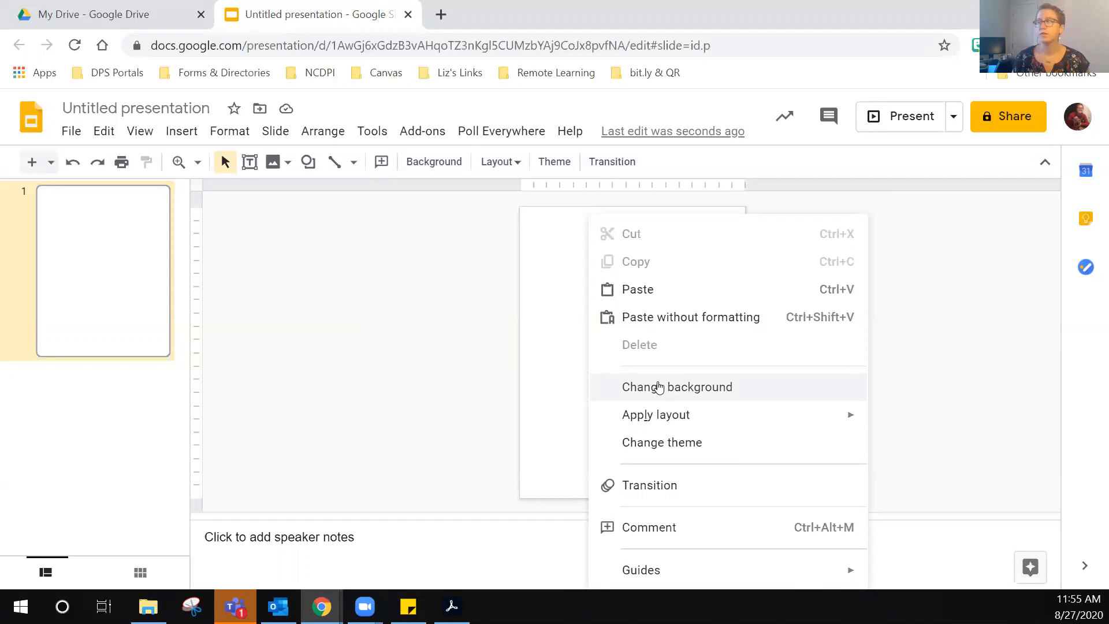
pyautogui.click(659, 388)
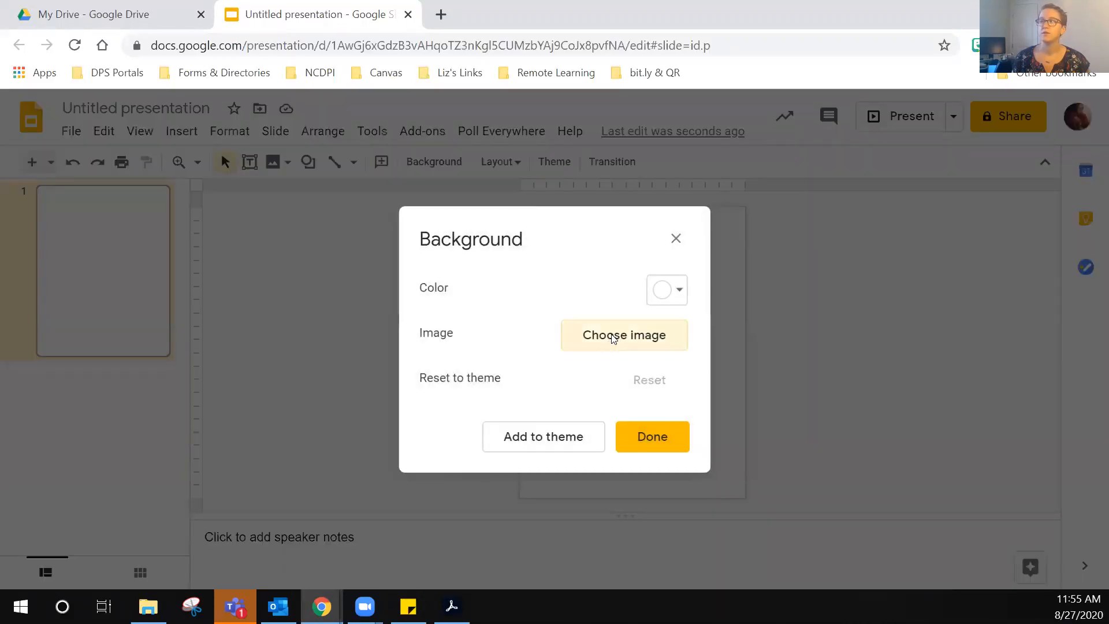
pyautogui.click(613, 337)
pyautogui.click(555, 455)
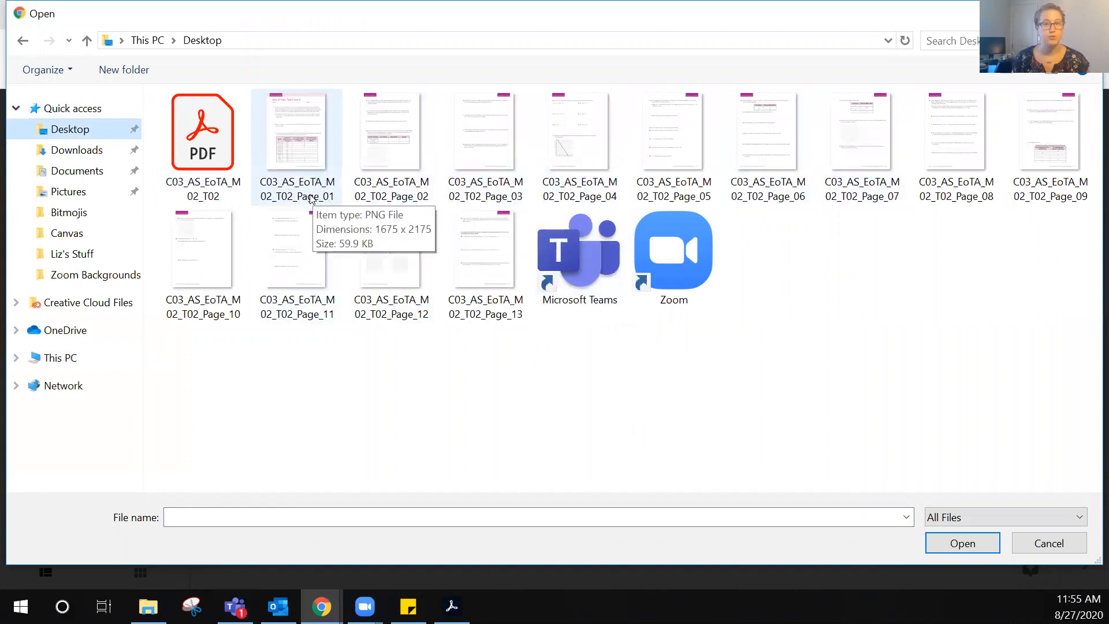
pyautogui.click(302, 162)
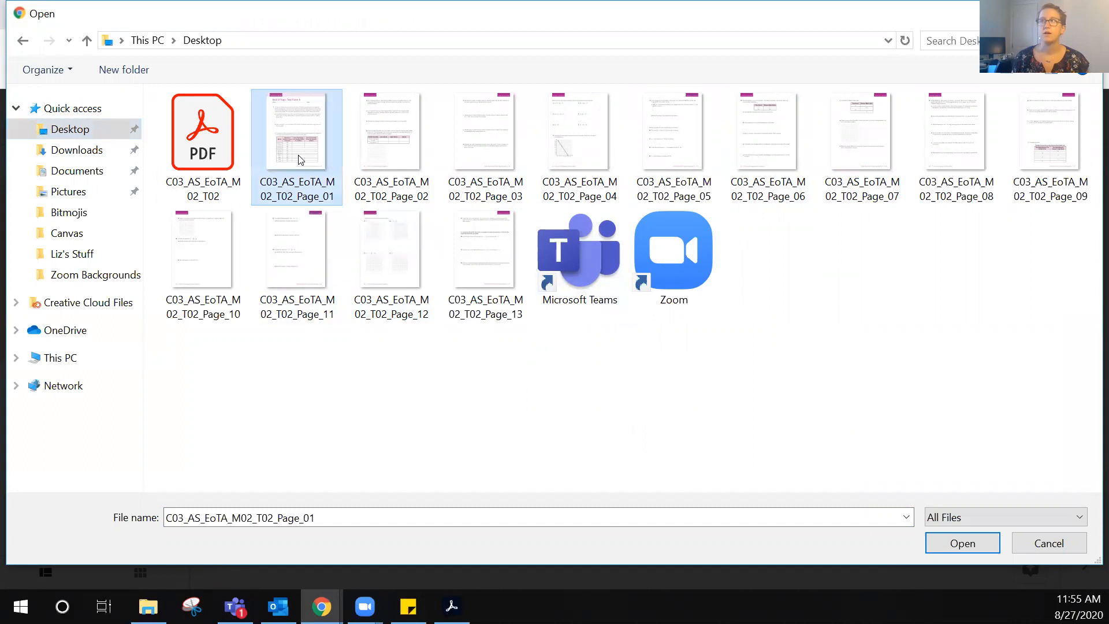
pyautogui.click(982, 542)
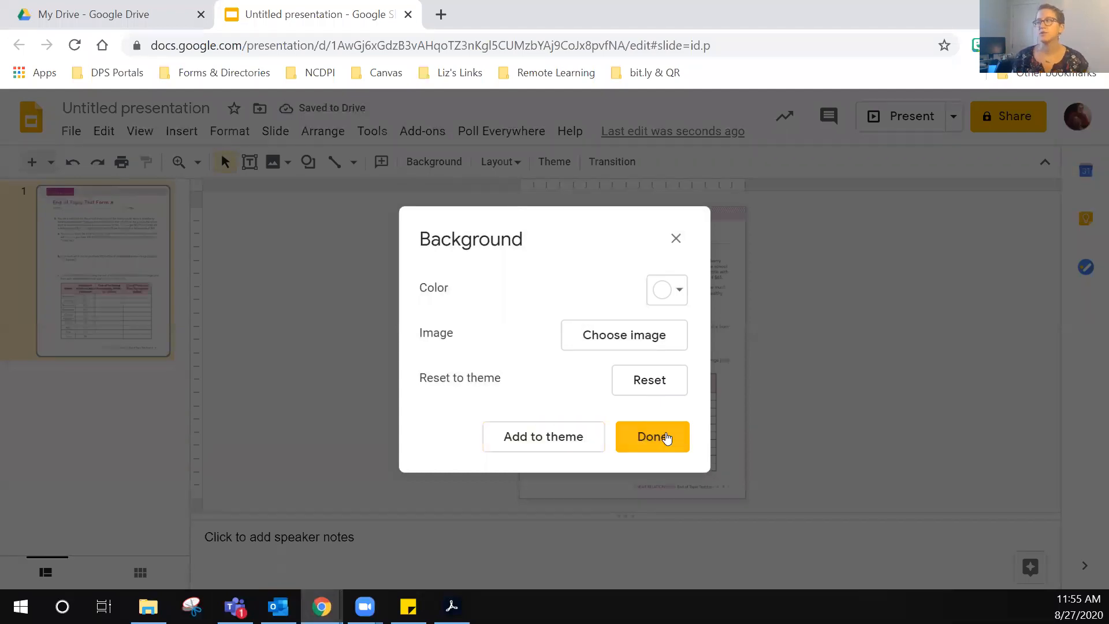
pyautogui.click(661, 438)
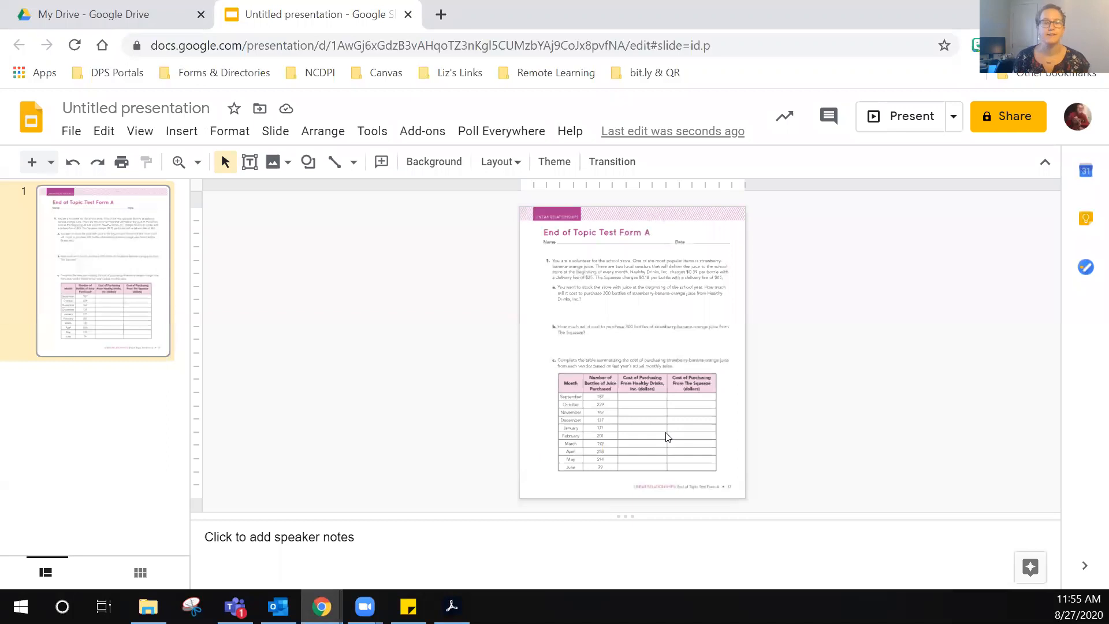
# Step: Add a second slide and set its background to the image C03_AS_EoTA_M02_T02_Page_02 from the Desktop
pyautogui.click(275, 131)
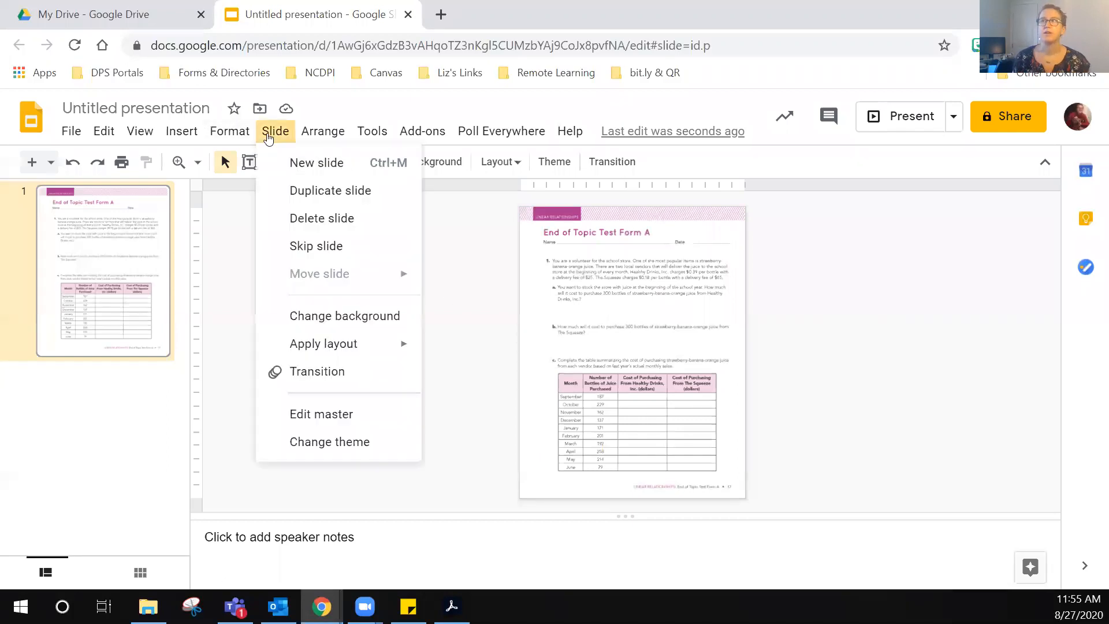
pyautogui.click(292, 162)
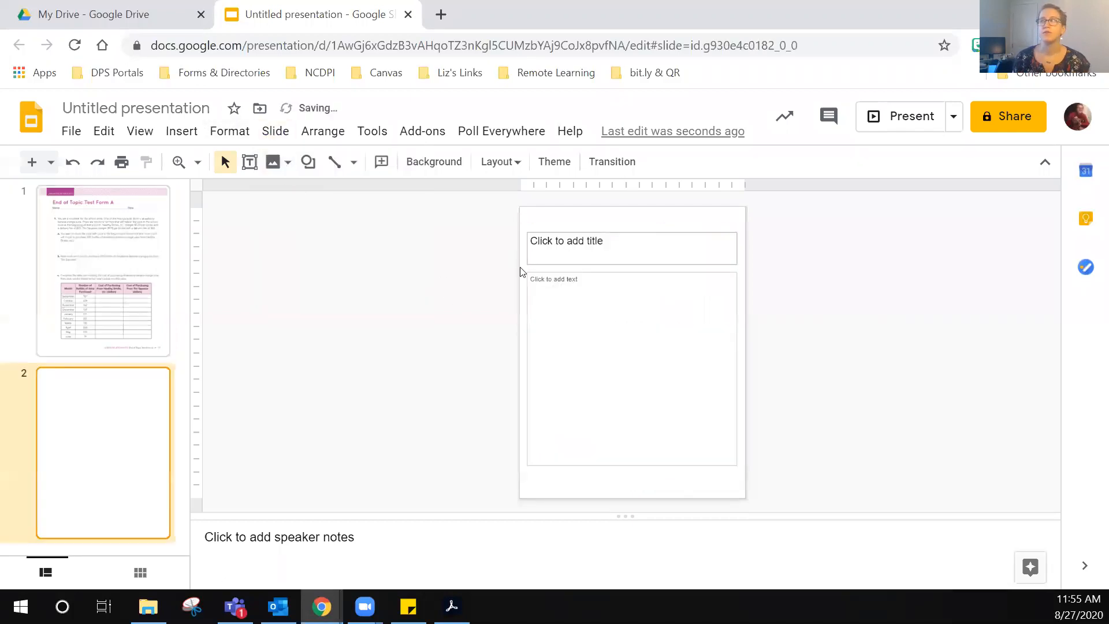
pyautogui.rightClick(87, 402)
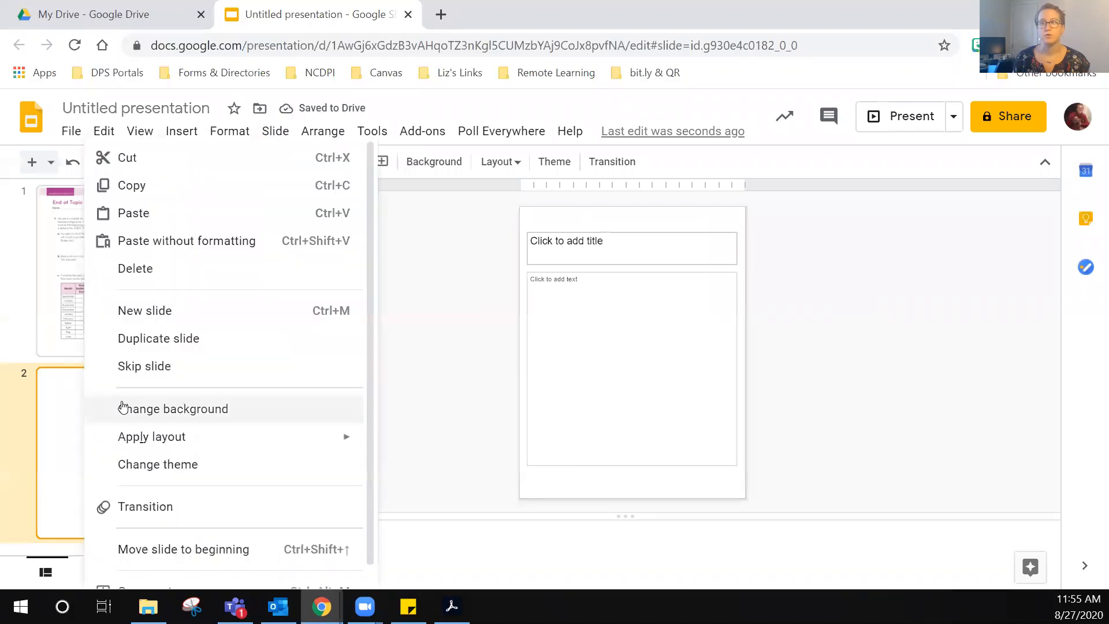
pyautogui.click(182, 410)
pyautogui.click(598, 343)
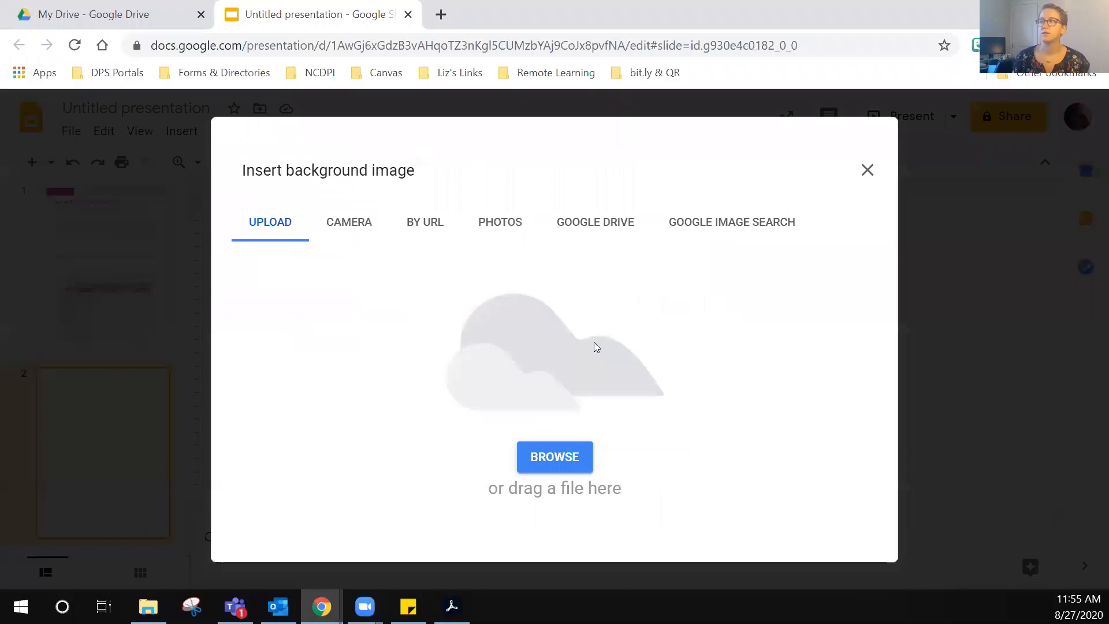
pyautogui.click(551, 459)
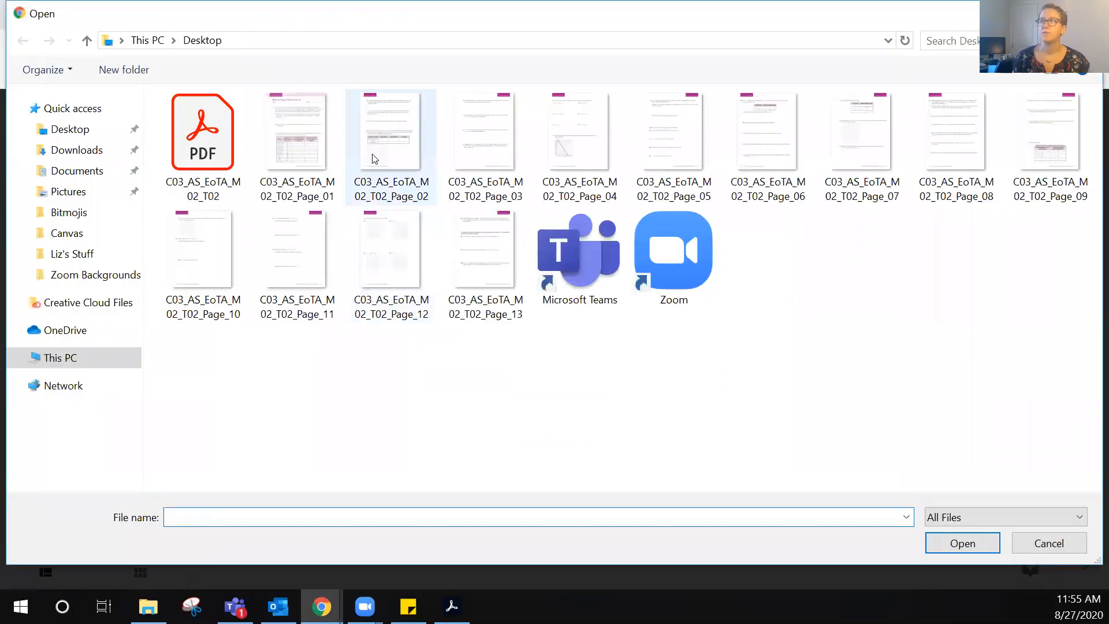
pyautogui.doubleClick(373, 157)
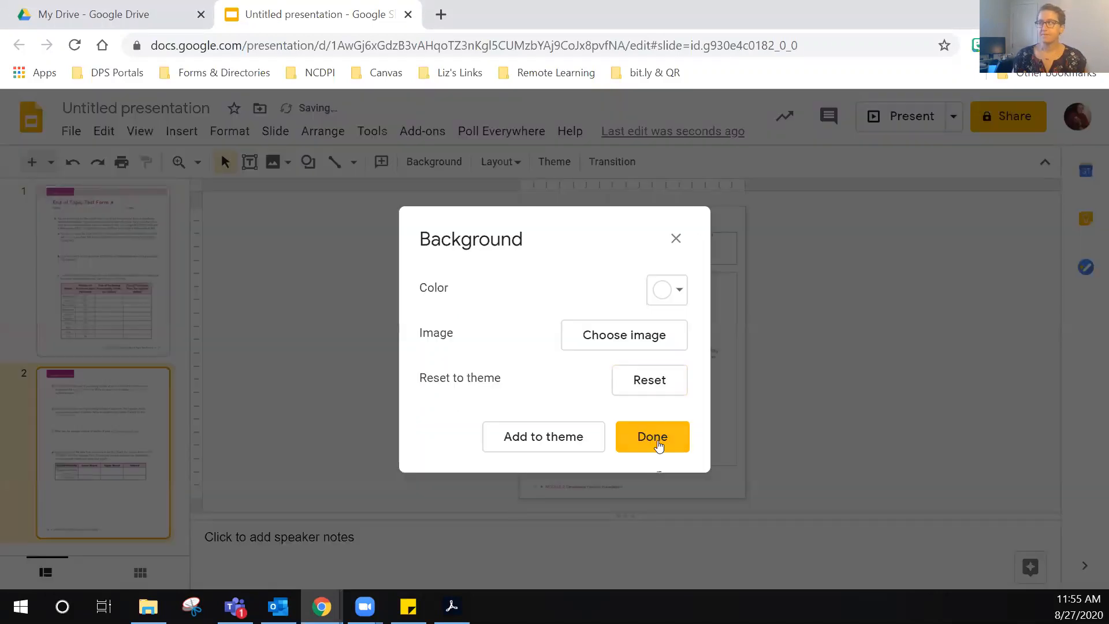
pyautogui.click(635, 438)
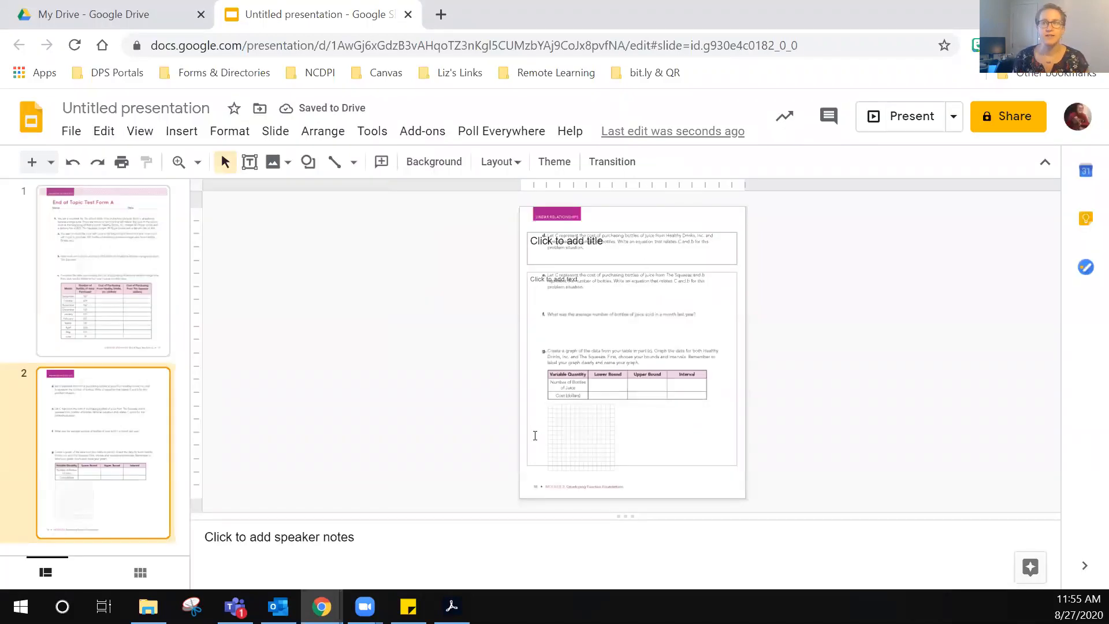
# Step: Apply the Blank layout to the second slide to remove its title and text placeholders
pyautogui.rightClick(80, 391)
pyautogui.moveTo(154, 438)
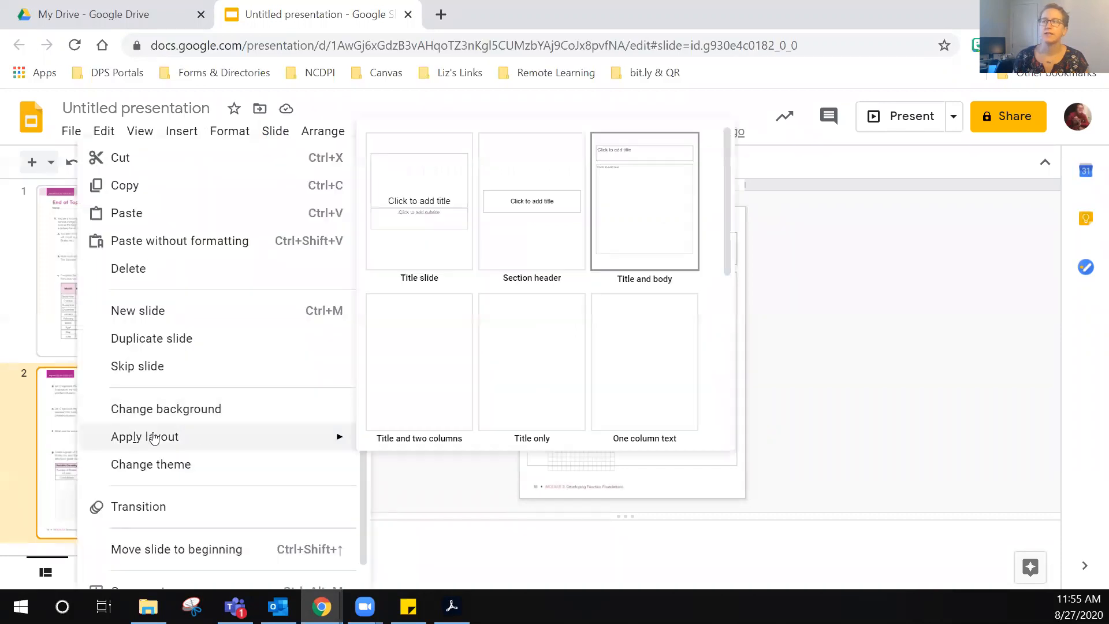
pyautogui.scroll(-4, 622, 365)
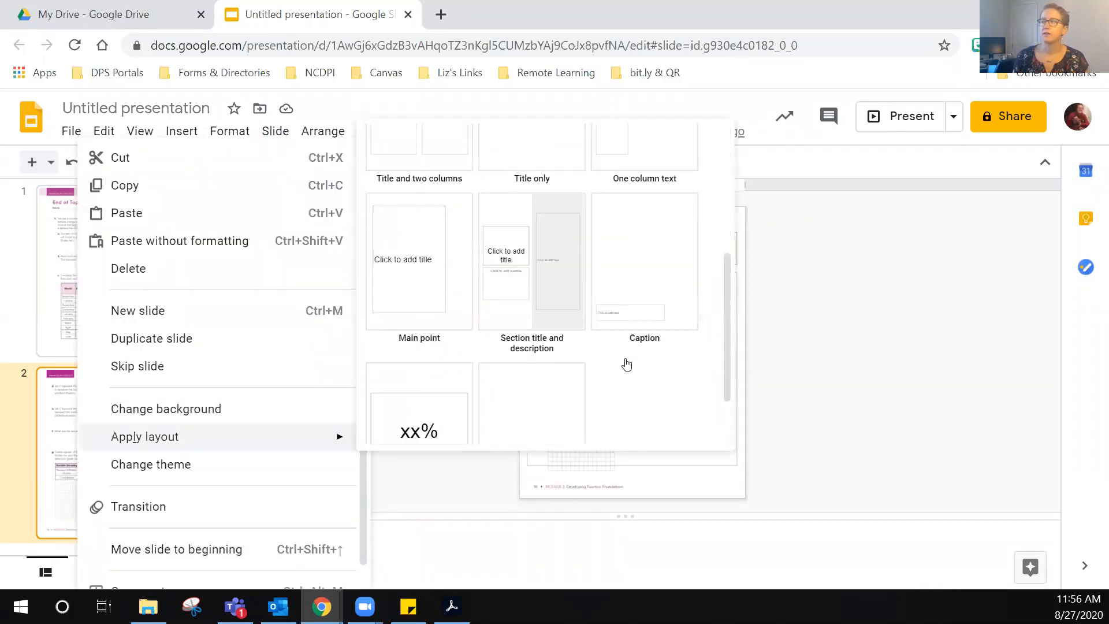
pyautogui.scroll(-2, 562, 399)
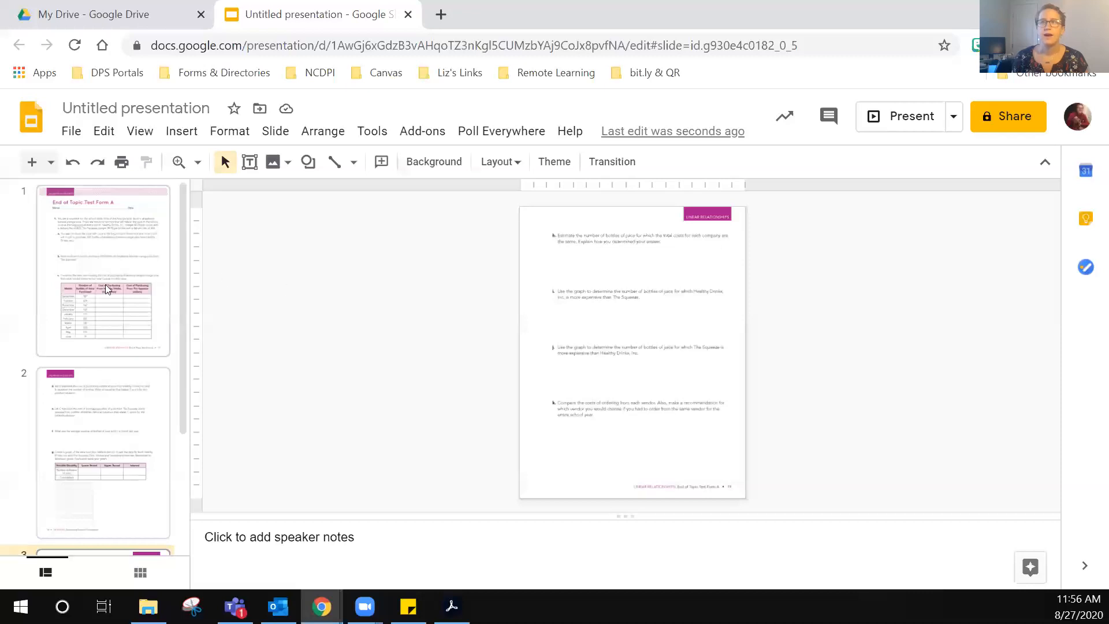
pyautogui.scroll(-3, 105, 288)
pyautogui.scroll(3, 106, 321)
pyautogui.scroll(-3, 105, 321)
pyautogui.scroll(3, 105, 321)
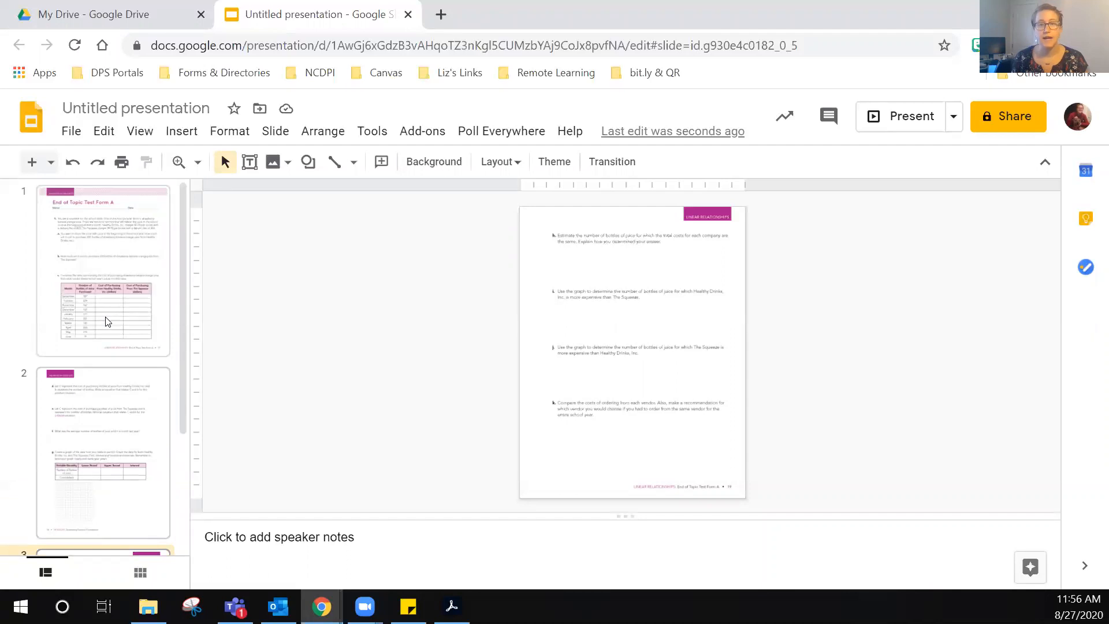